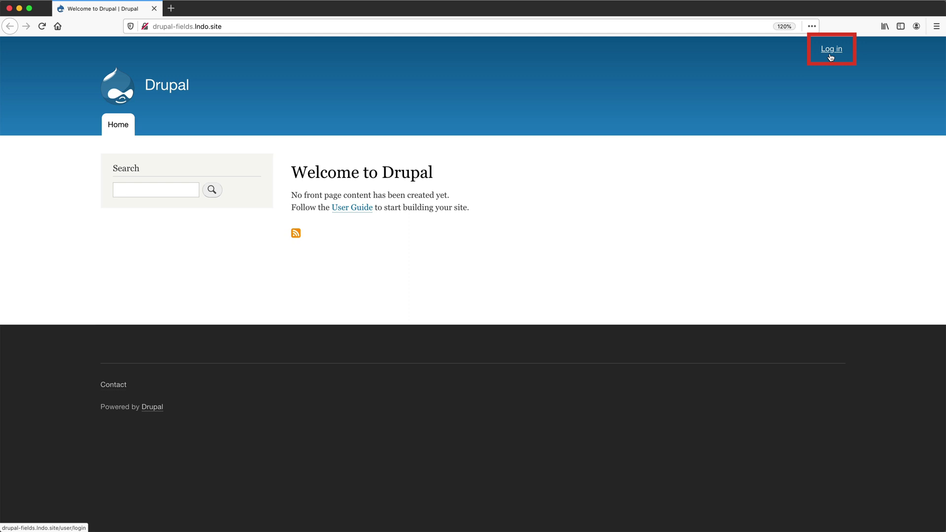
Load the site's /user/login page.
left_click(356, 27)
key("Right")
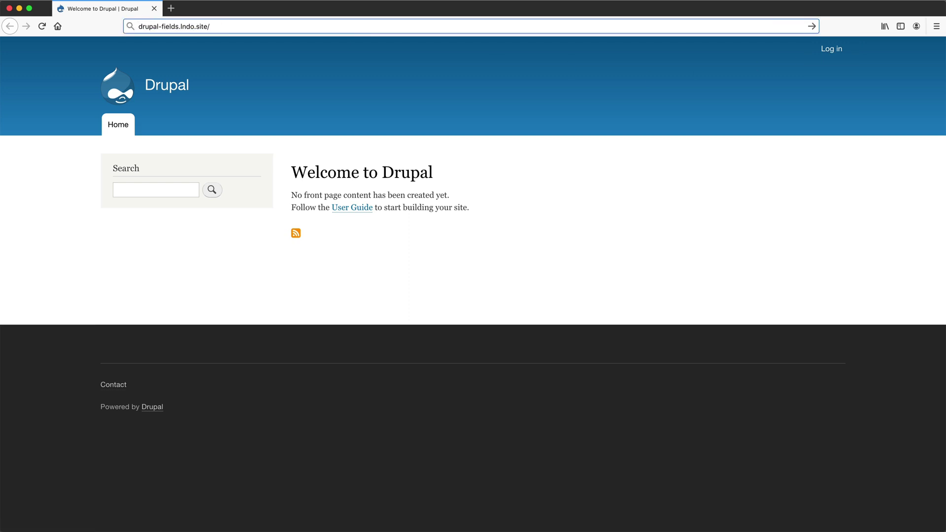
type("user")
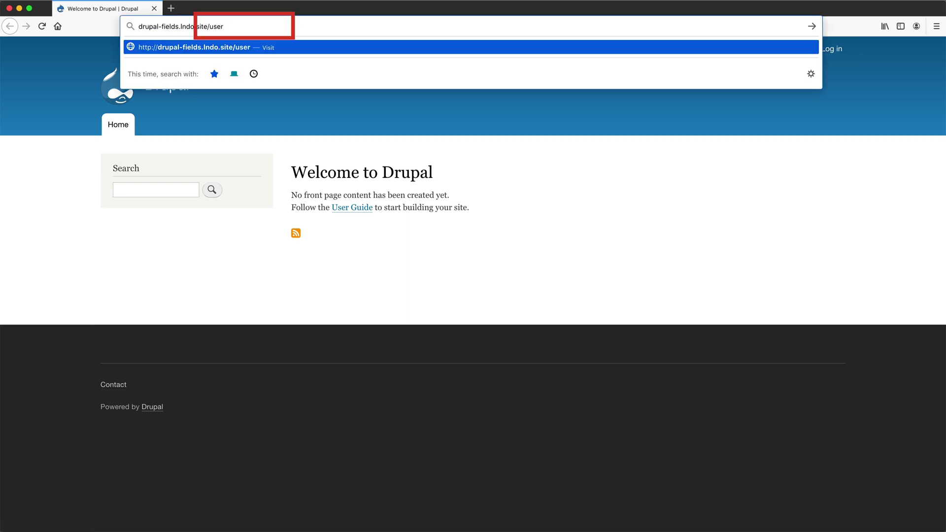
type("/login")
key("Return")
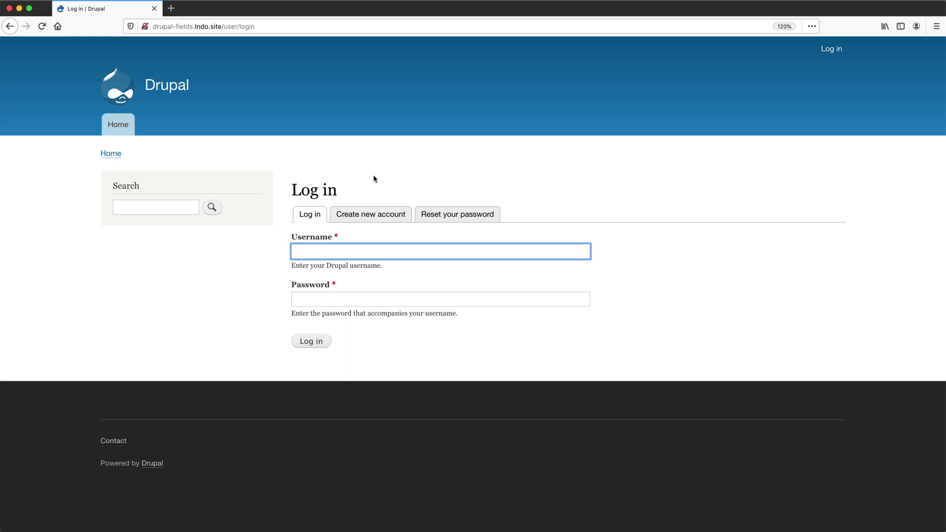
Enter the administrator username and password in the login form.
type("admin")
key("Tab")
type("ad")
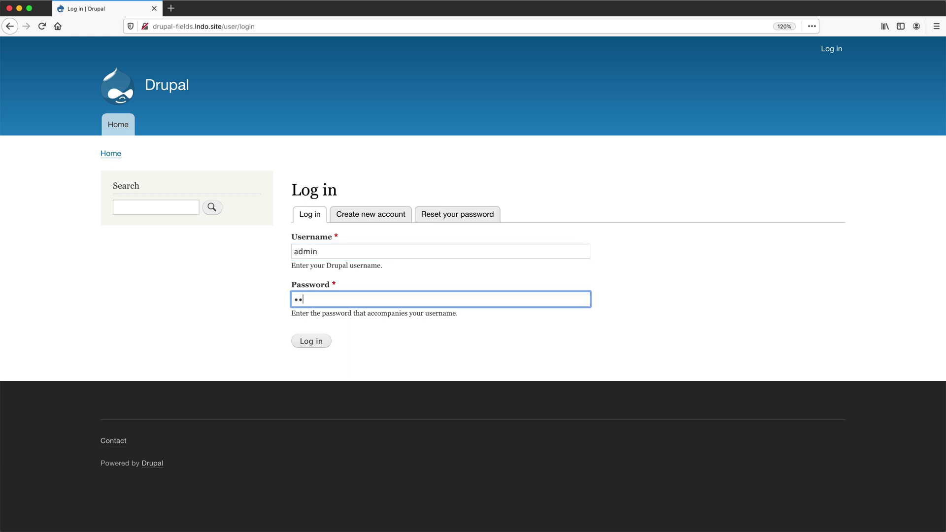
type("min")
Log in as the administrator and show the admin account's profile options.
left_click(312, 341)
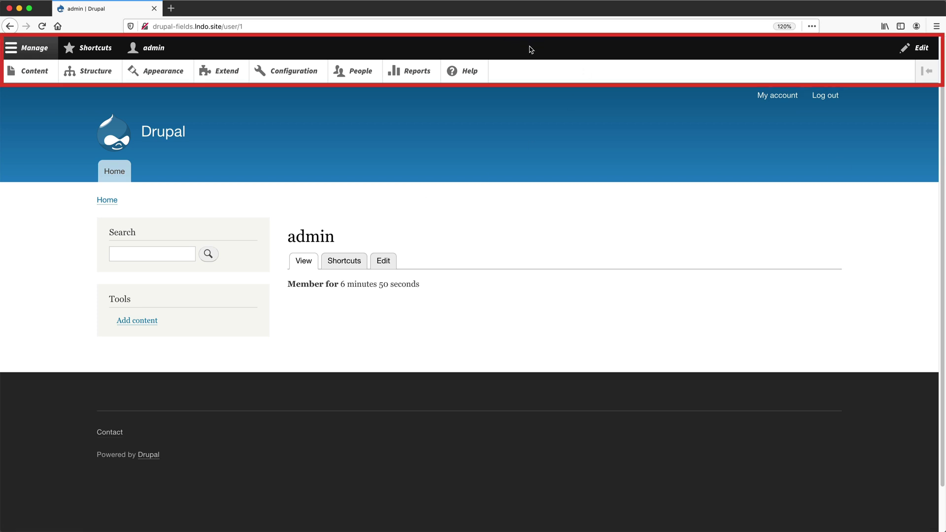
left_click(162, 55)
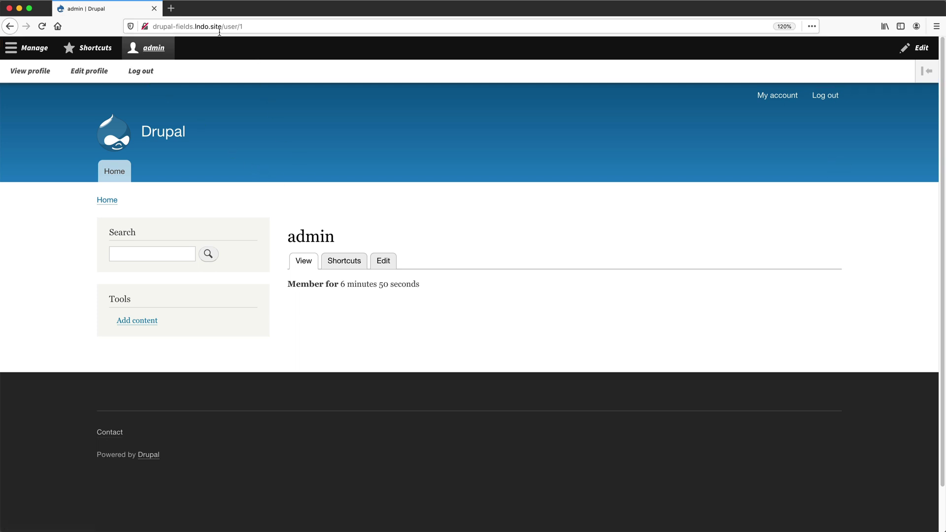
left_click_drag(228, 27, 301, 28)
key("BackSpace")
key("BackSpace")
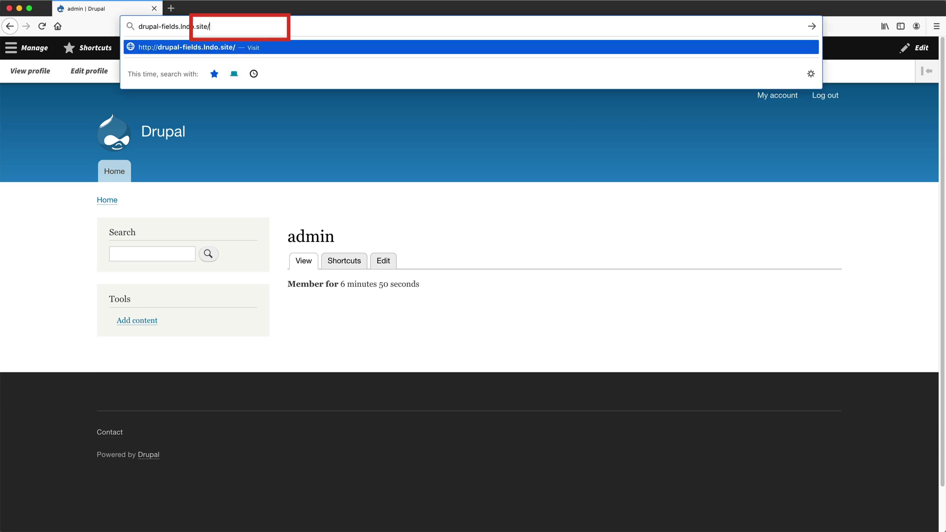
type("user/logout")
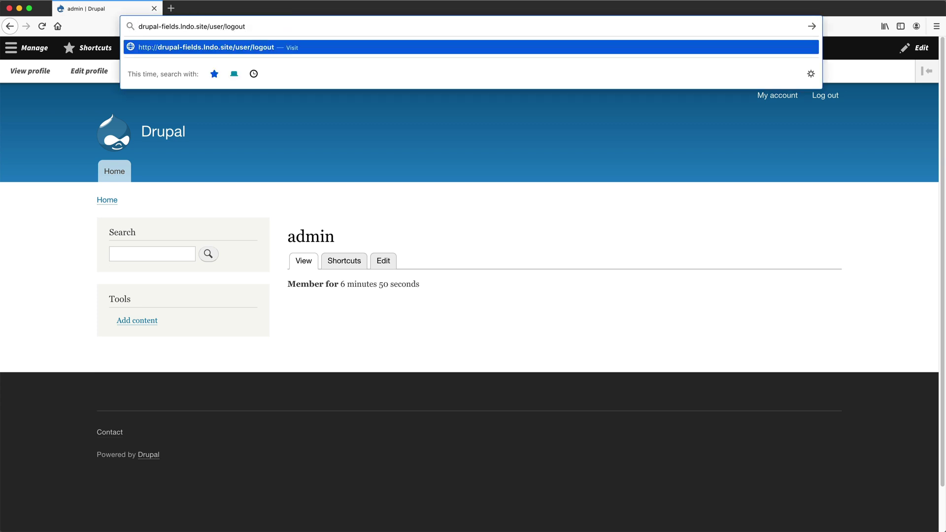
key("Return")
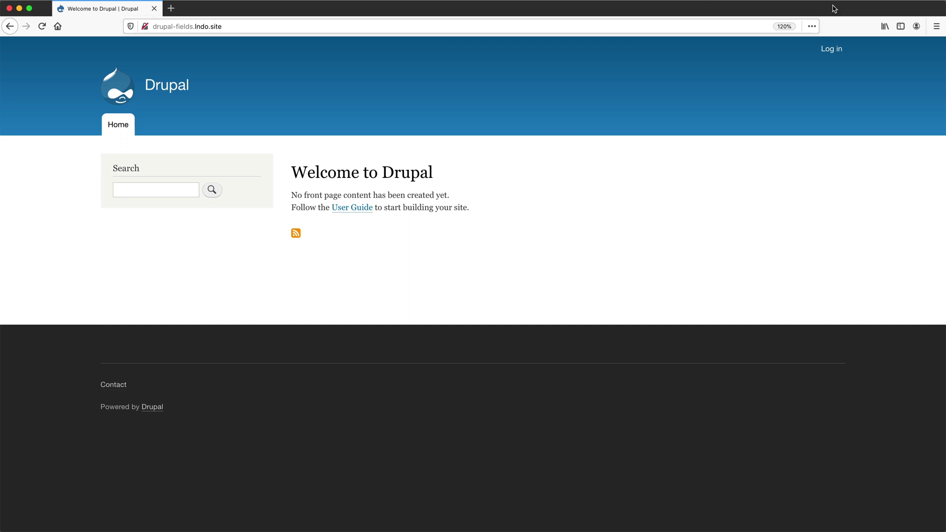
left_click(827, 50)
type("admin")
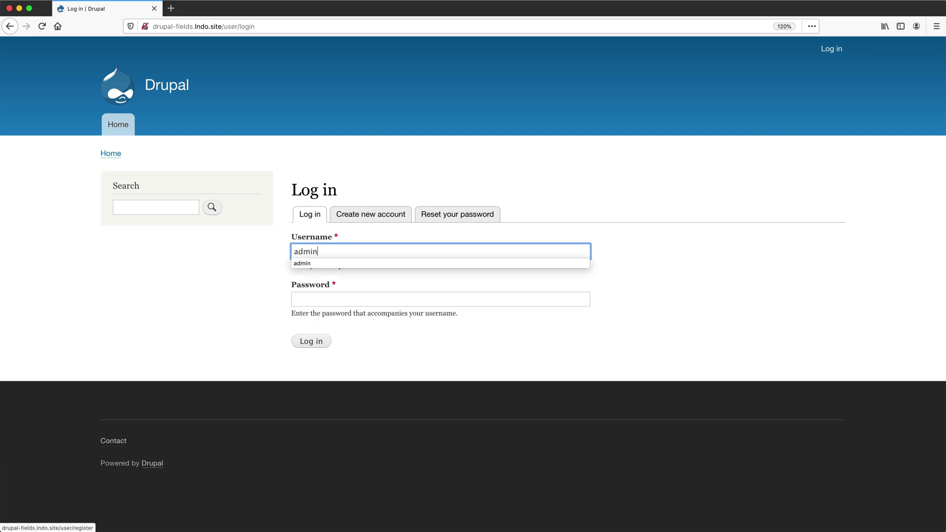
key("Tab")
type("admin")
key("Return")
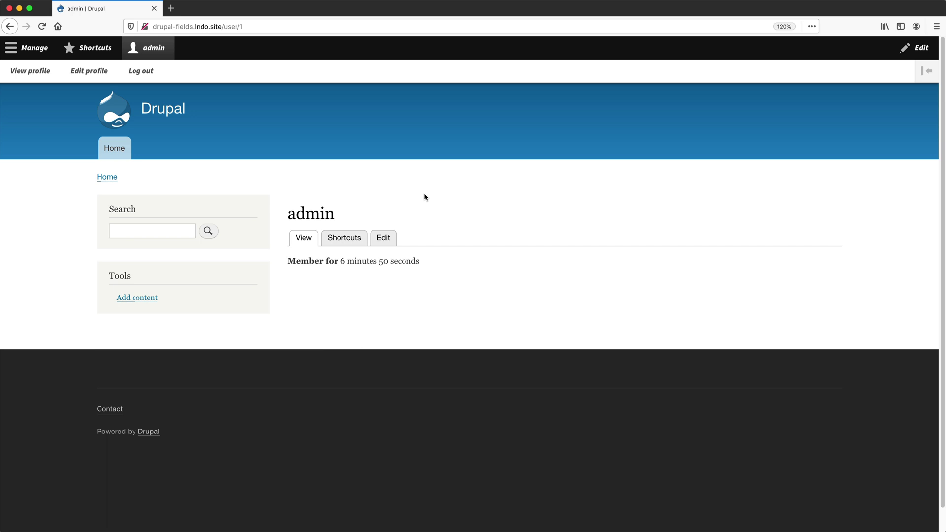
Check the empty Content list under Manage, then go to + Add content.
left_click(34, 48)
left_click(38, 69)
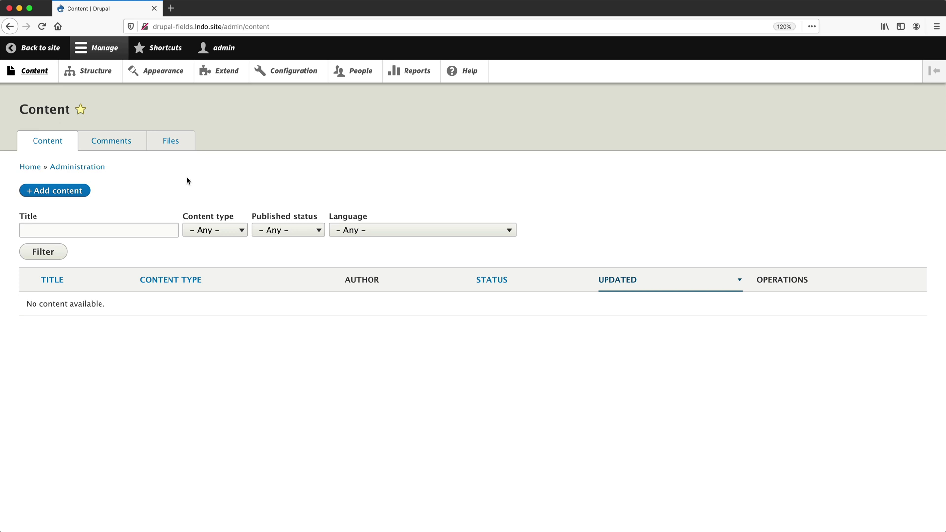
left_click(83, 190)
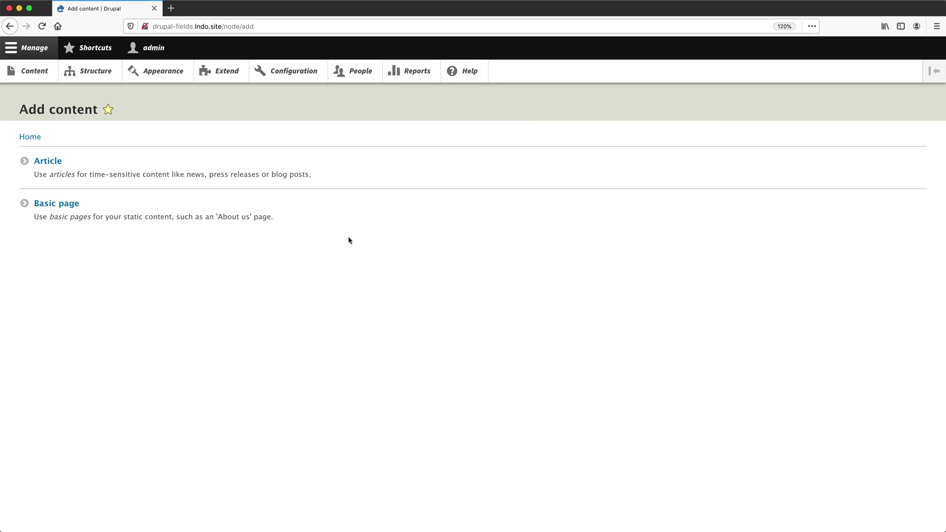
Choose Basic page to get the blank Create Basic page form with Title and Body.
left_click(80, 203)
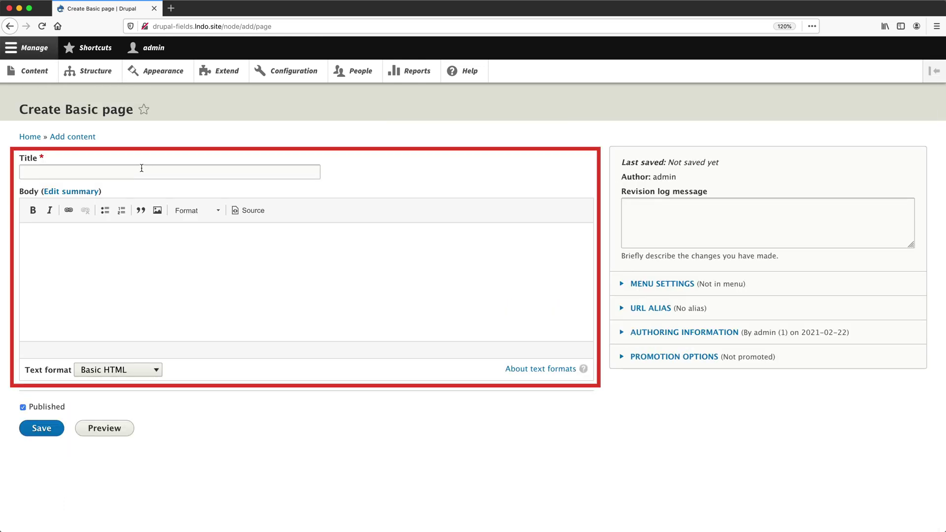
left_click(141, 168)
left_click(108, 263)
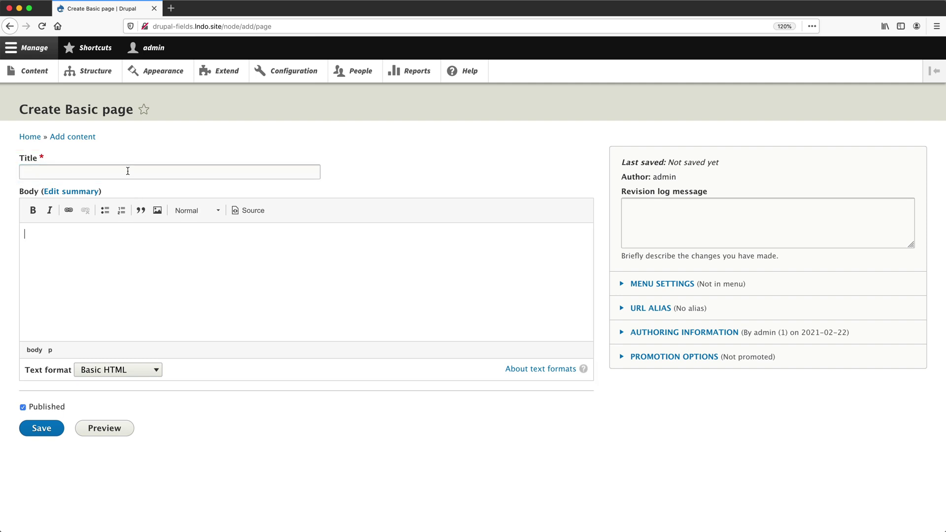
left_click(128, 171)
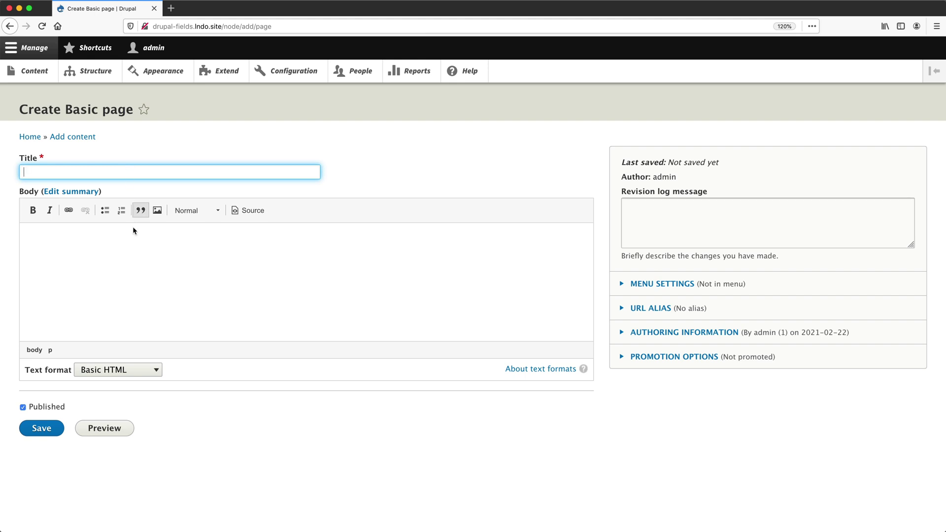
left_click(134, 254)
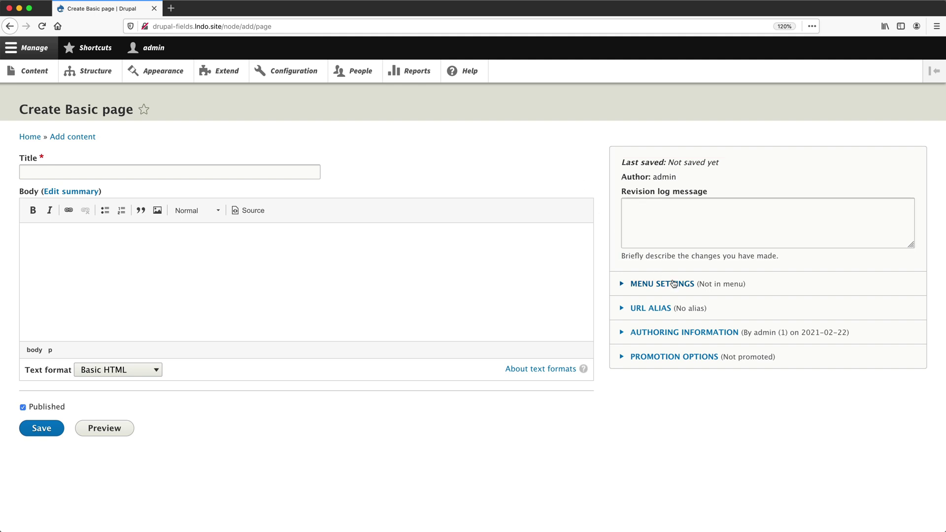
left_click(673, 284)
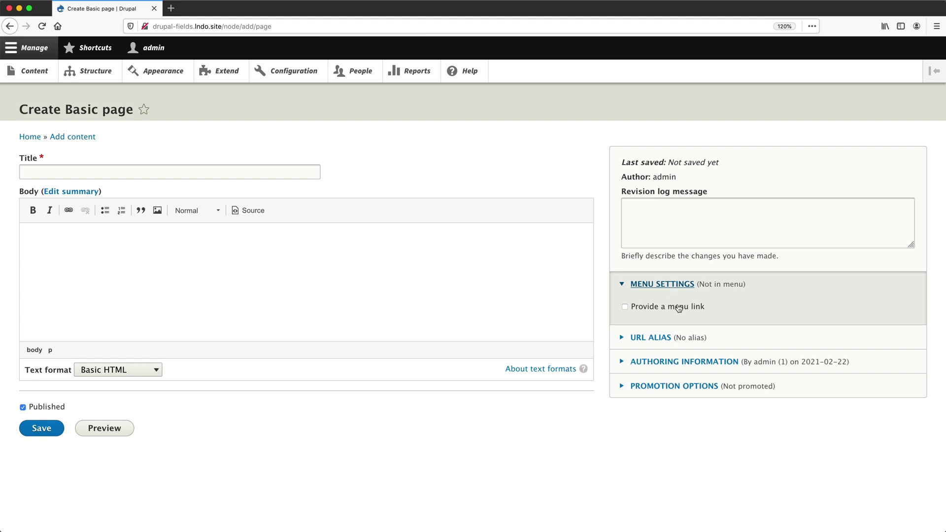
left_click(679, 308)
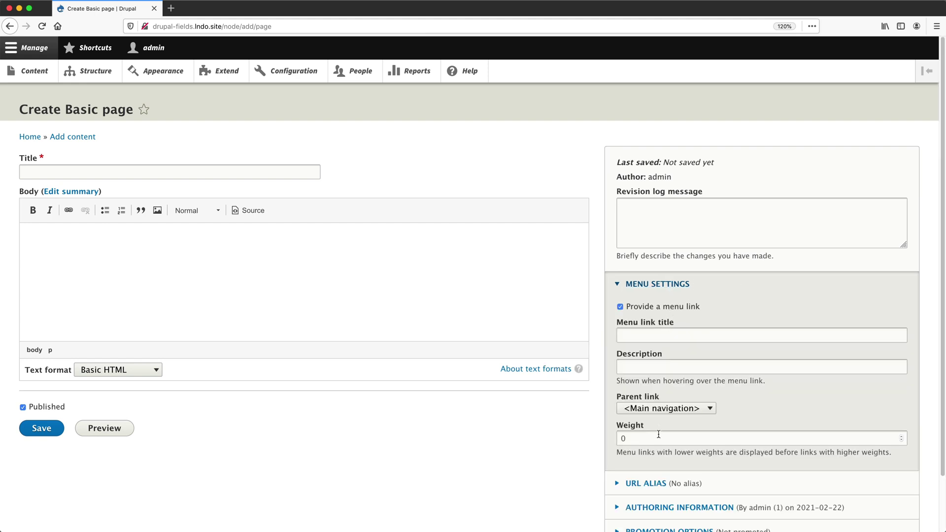
left_click(663, 310)
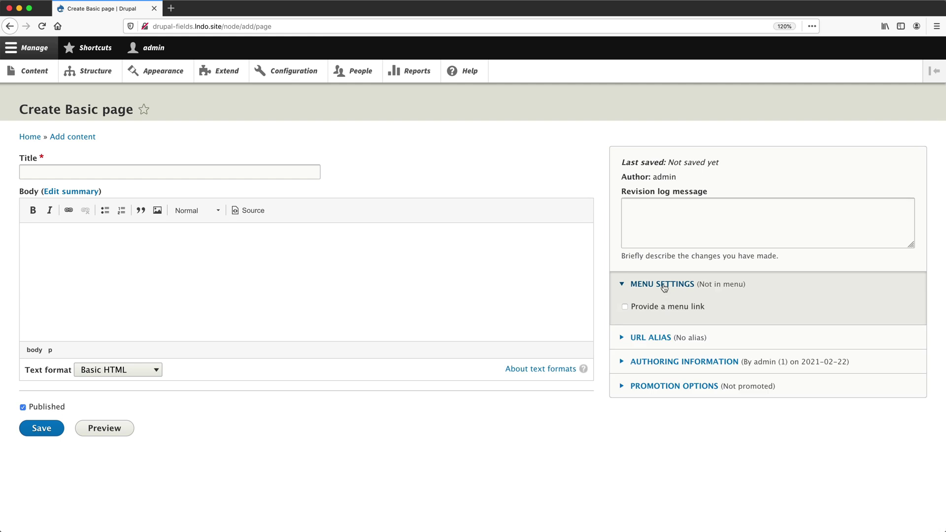
left_click(664, 286)
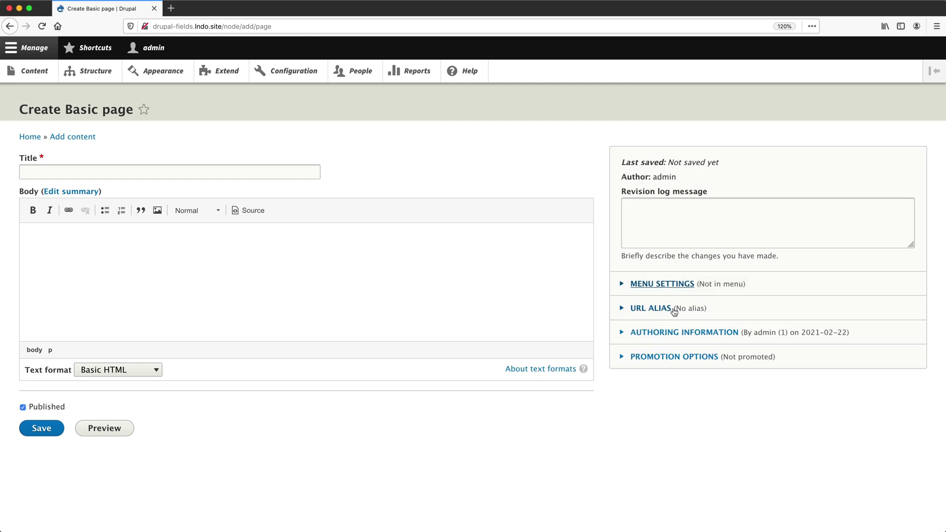
left_click(674, 311)
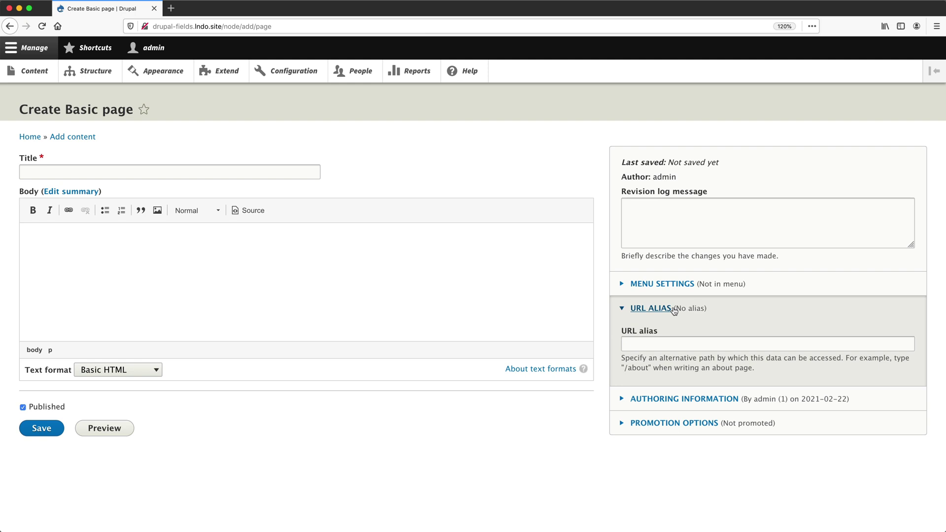
left_click(674, 311)
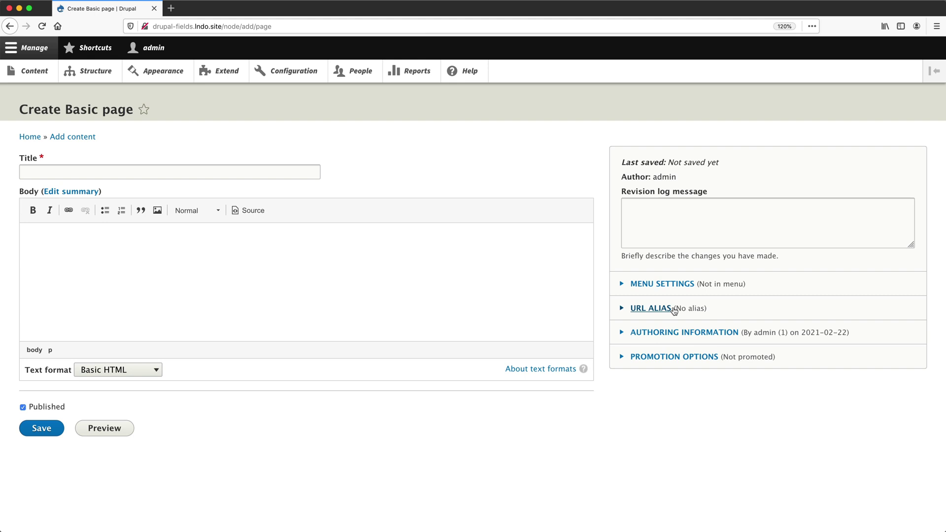
left_click(676, 334)
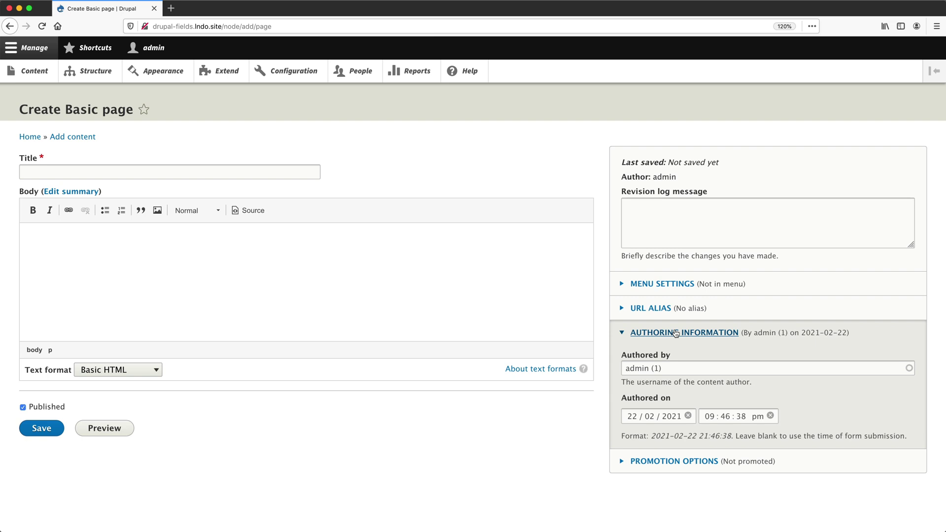
left_click(675, 333)
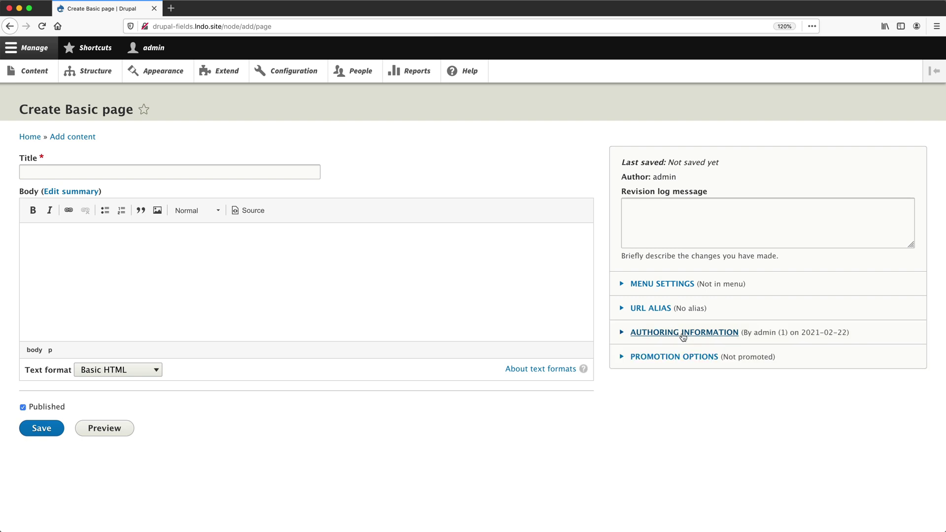
left_click(686, 358)
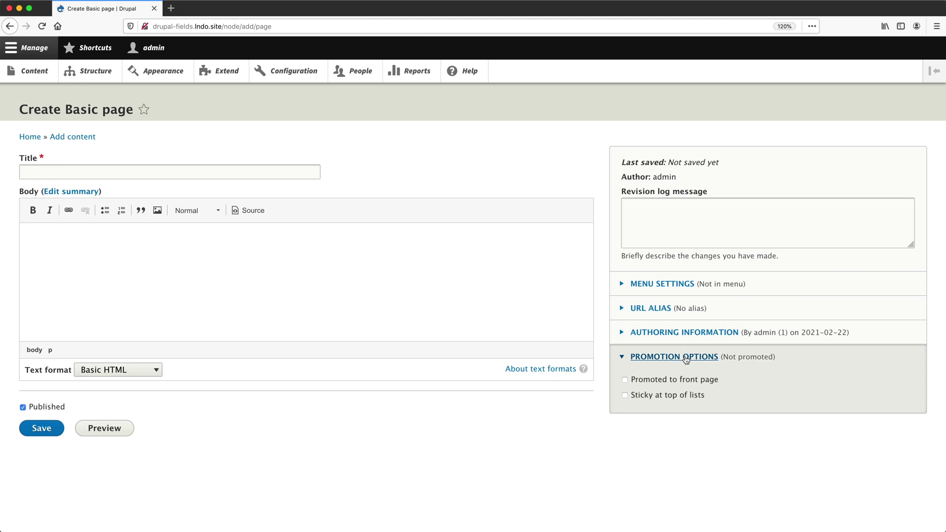
left_click(685, 358)
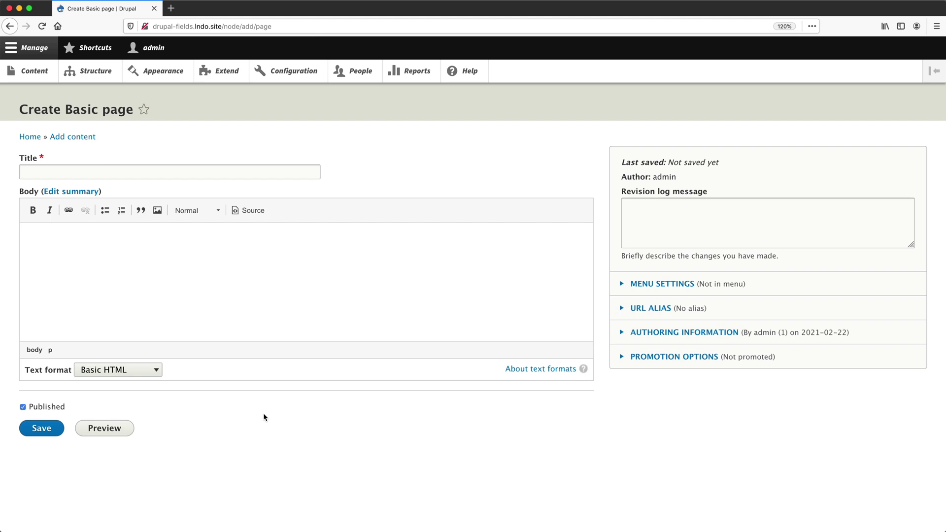
left_click(711, 285)
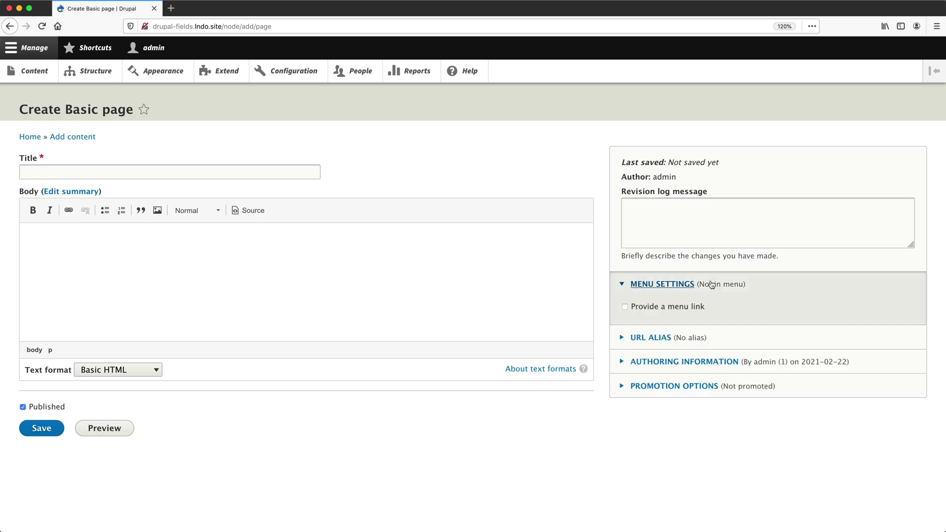
left_click(711, 284)
left_click(717, 308)
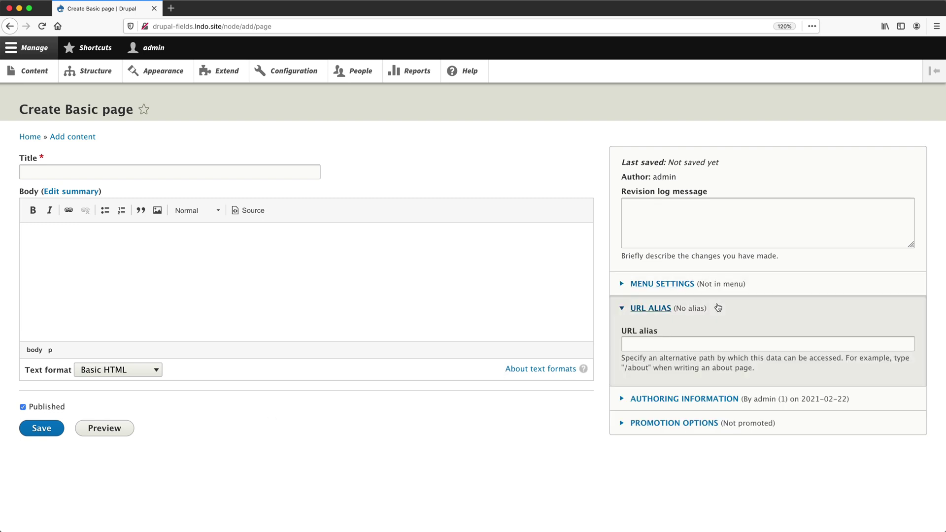
left_click(718, 307)
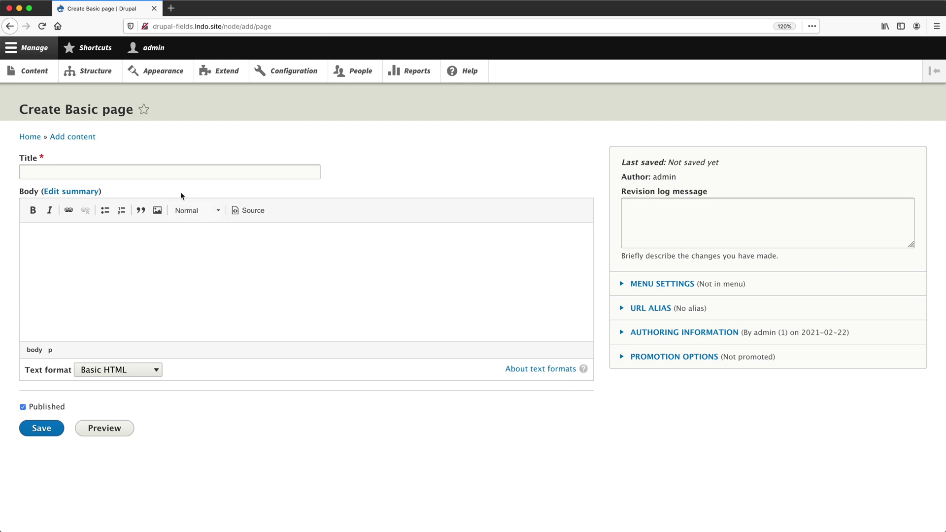
Title the page 'About us' and paste four paragraphs of placeholder body text.
left_click(180, 173)
type("About us")
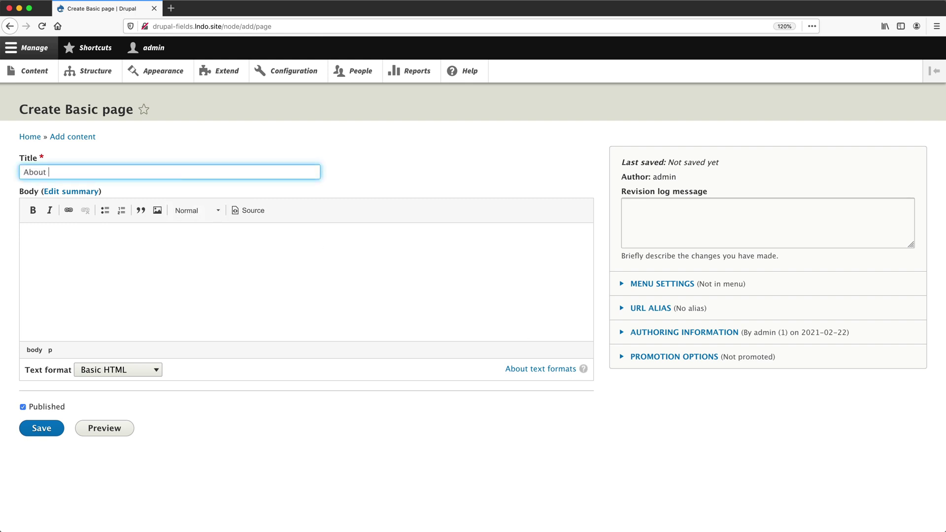
left_click(148, 247)
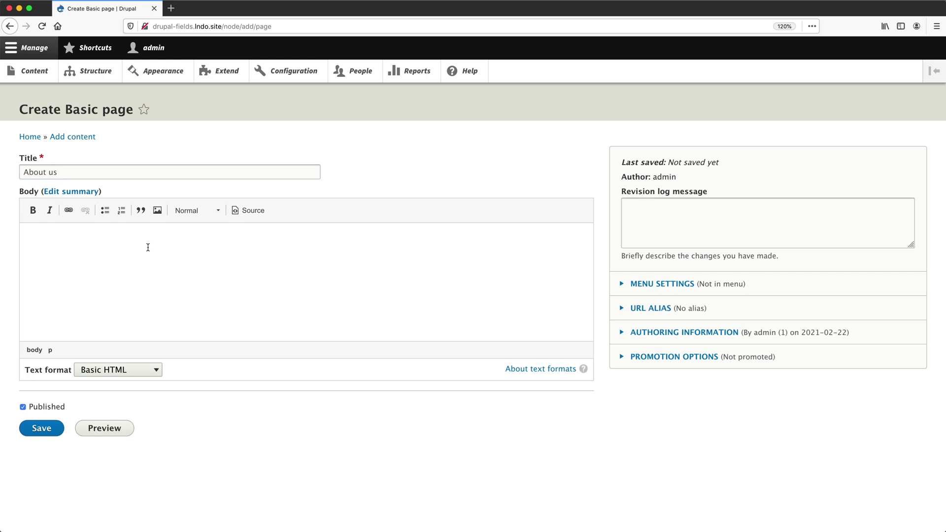
type("Leverage agile frameworks to provide a robust synopsis for high level overviews. Iterative approaches to corporate strategy foster collaborative thinking to further the overall value proposition. Organically grow the holistic world view of disruptive innovation via workplace diversity and empowerment.  Bring to the table win-win survival strategies to ensure proactive domination. At the end of the day, going forward, a new normal that has evolved from generation X is on the runway heading towards a streamlined cloud solution. User generated content in real-time will have multiple touchpoints for offshoring.  Capitalize on low hanging fruit to identify a ballpark value added activity to beta test. Override the digital divide with additional clickthroughs from DevOps. Nanotechnology immersion along the information highway will close the loop on focusing solely on the bottom line.  Podcasting operational change management inside of workflows to establish a framework. Taking seamless key performance indicators offline to maximise the long tail. Keeping your eye on the ball while performing a deep dive on the start-up mentality to derive convergence on cross-platform integration.")
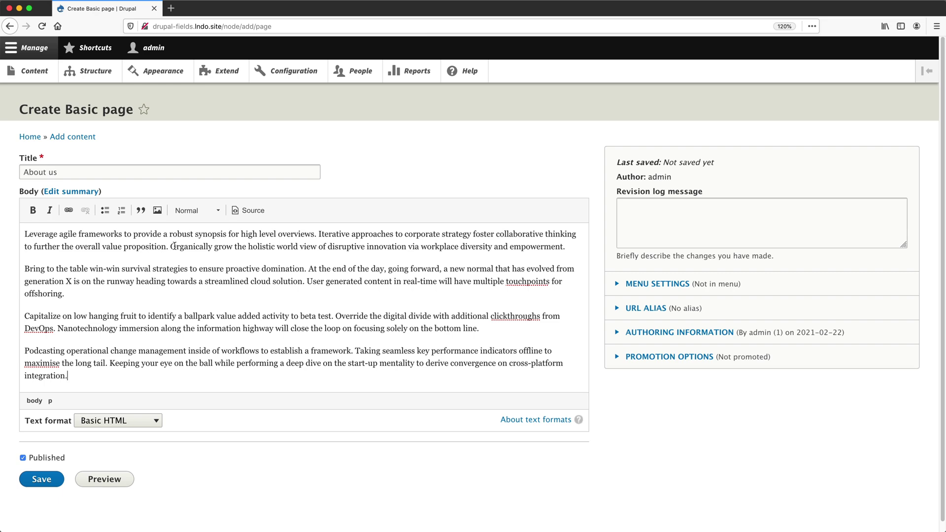
scroll(178, 246, "down", 1)
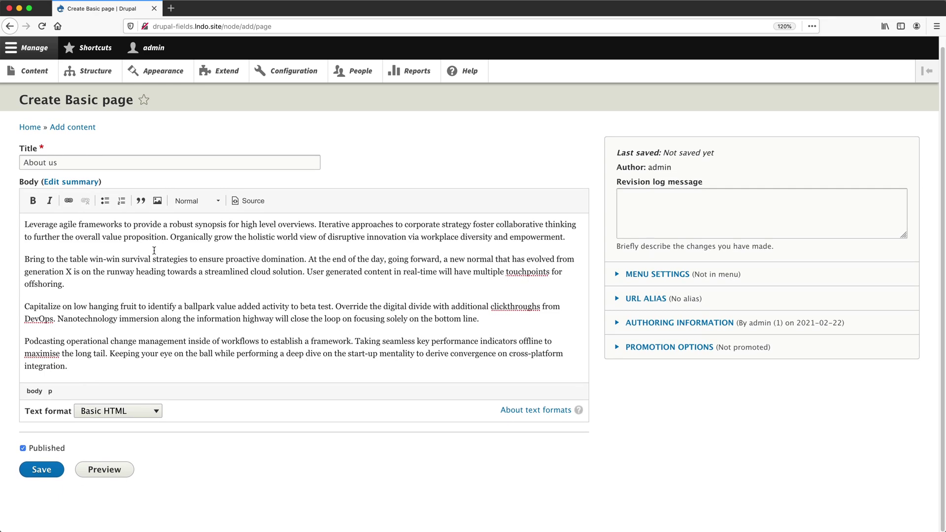
Save the About us page and highlight node/1 in its web address.
left_click(55, 467)
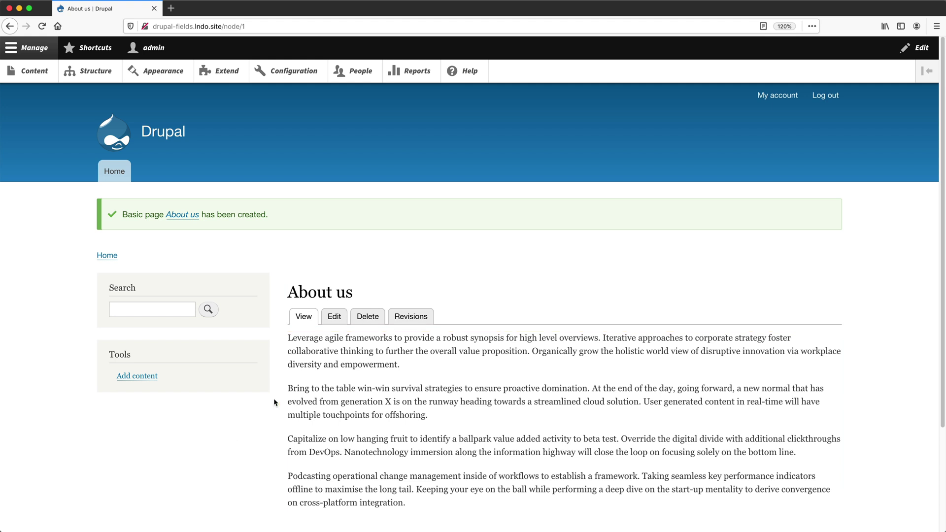
left_click(232, 26)
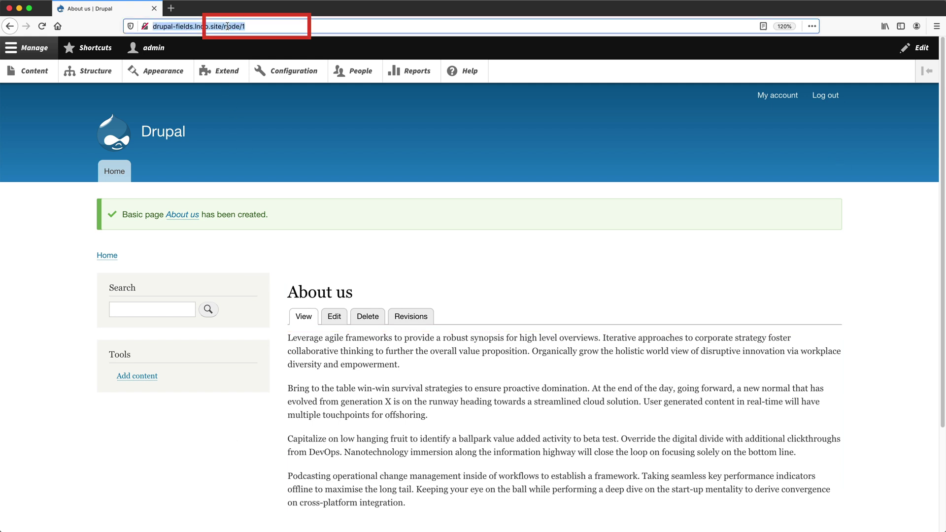
left_click_drag(223, 26, 272, 25)
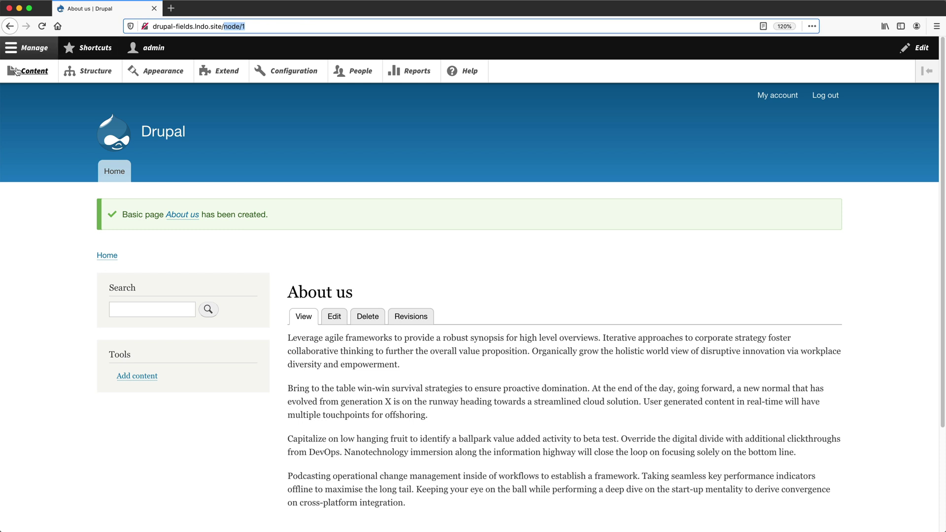
Open the admin Content list and review its content type, published status, language and action choices.
left_click(34, 71)
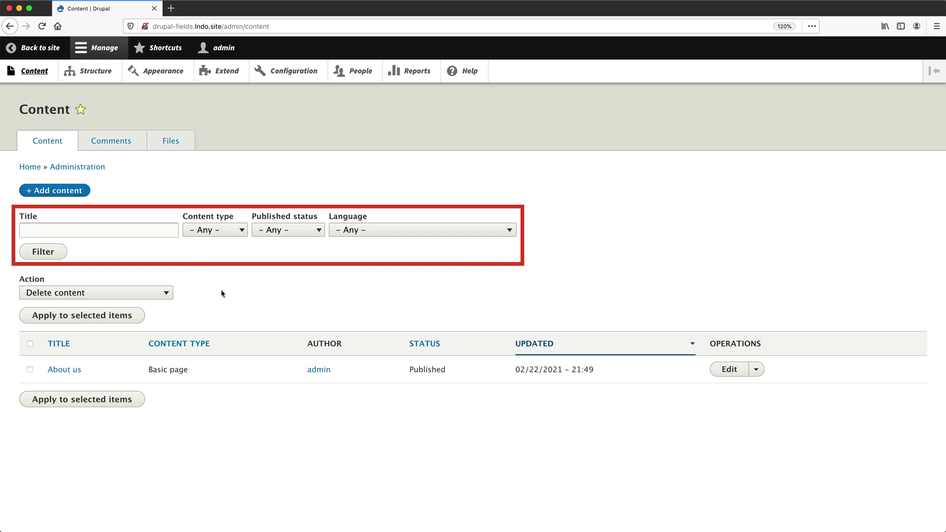
left_click(127, 230)
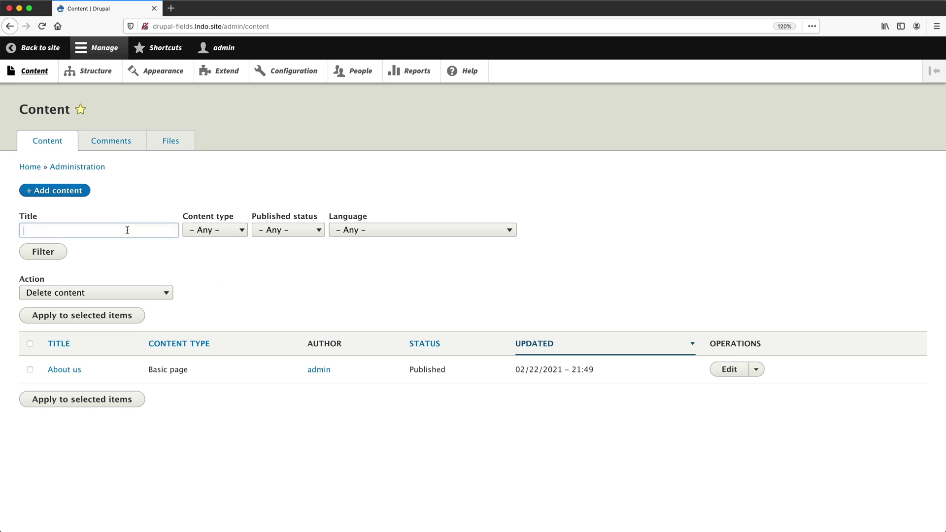
left_click(236, 232)
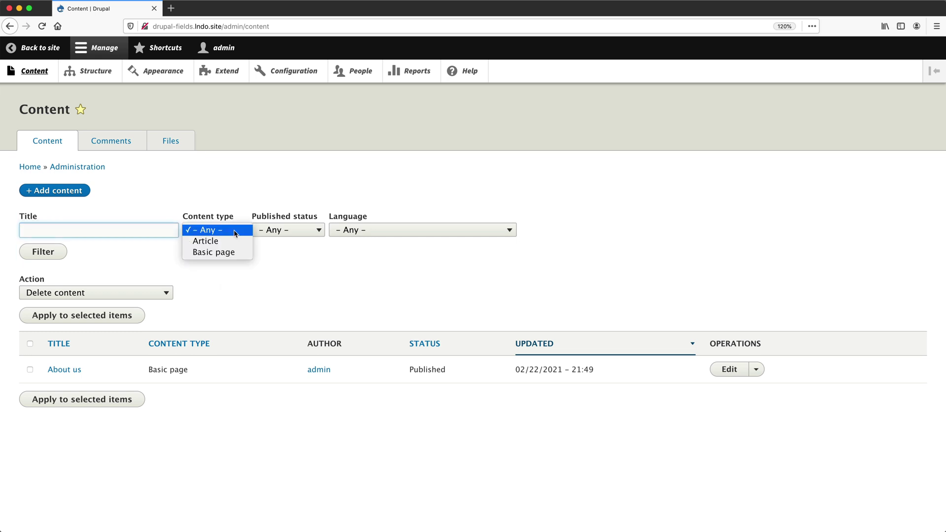
left_click(298, 231)
left_click(300, 231)
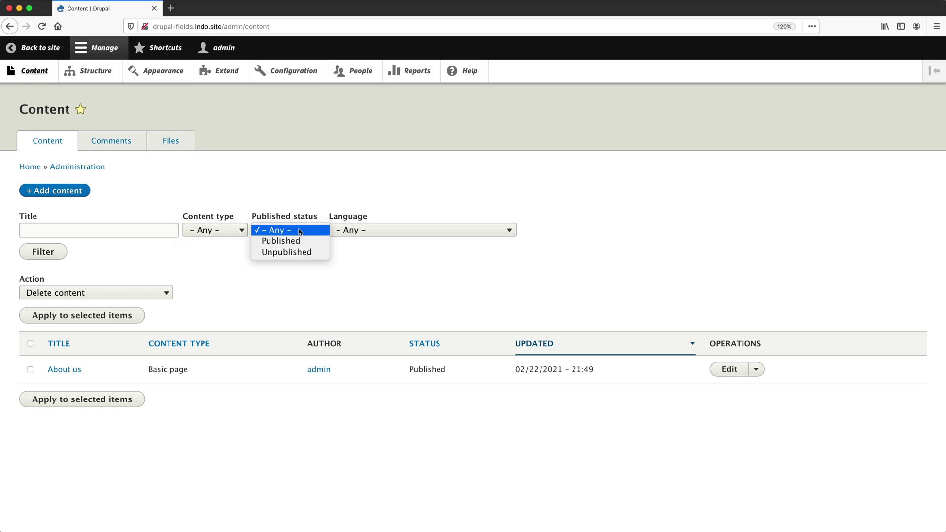
left_click(371, 230)
left_click(372, 231)
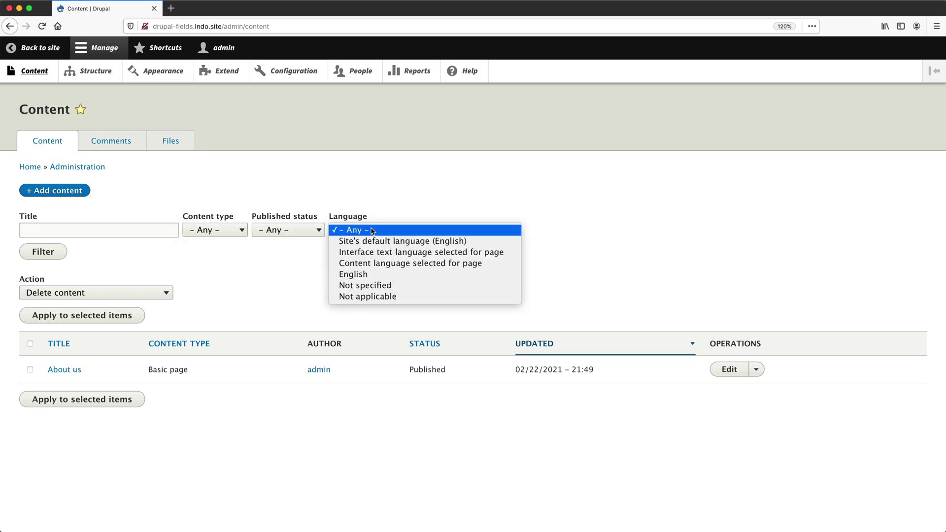
left_click(212, 286)
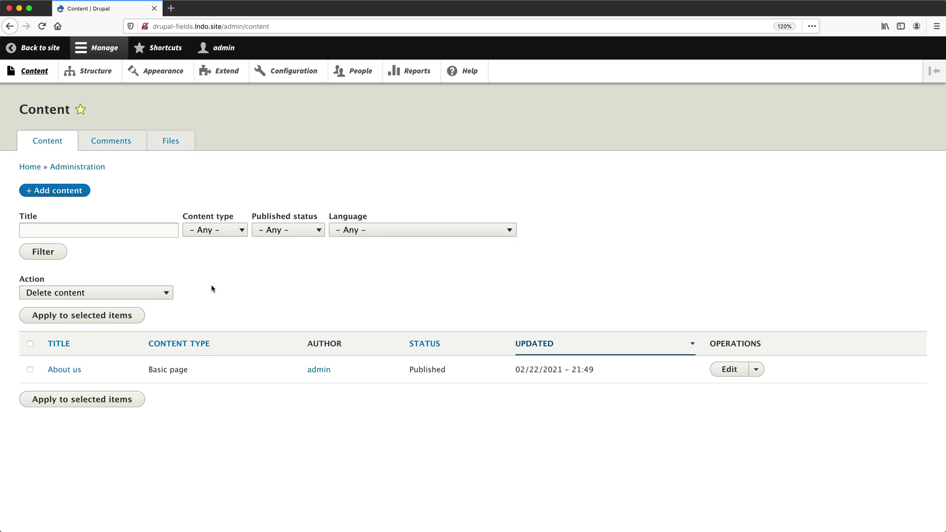
left_click(167, 294)
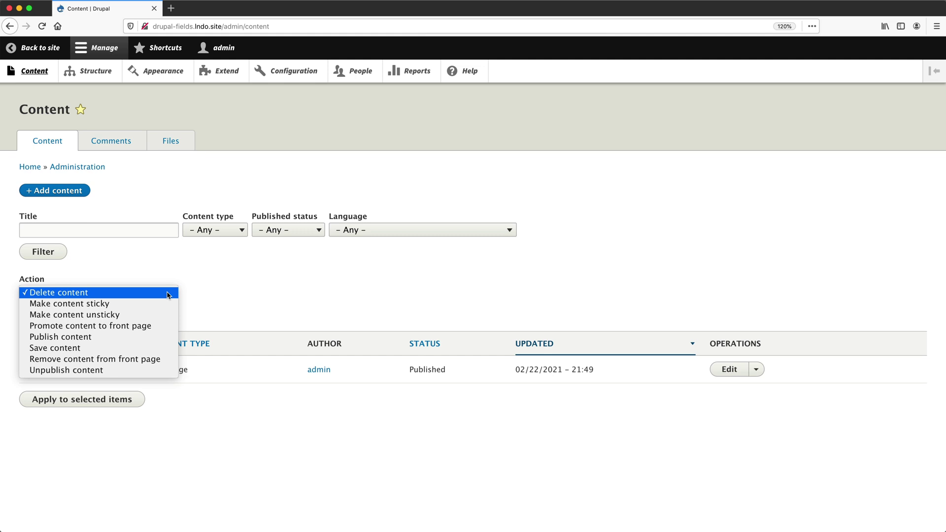
left_click(229, 293)
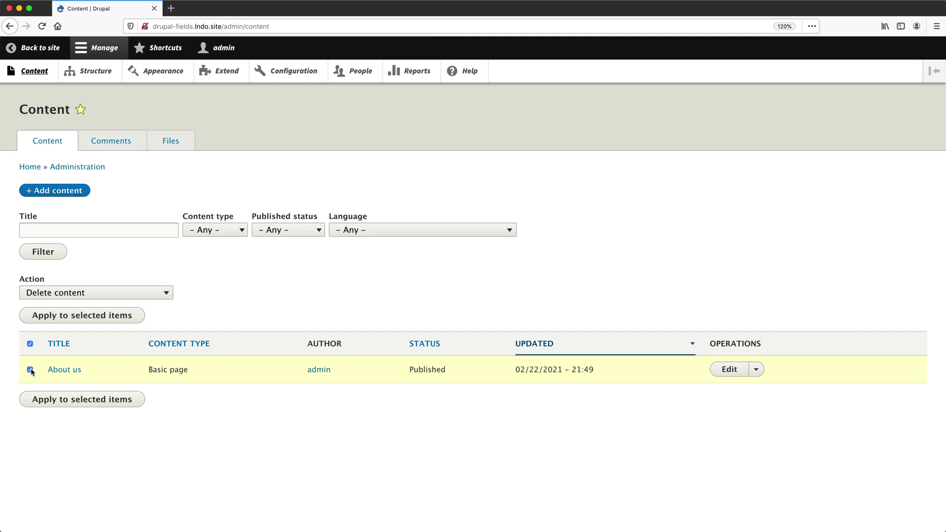
left_click(88, 298)
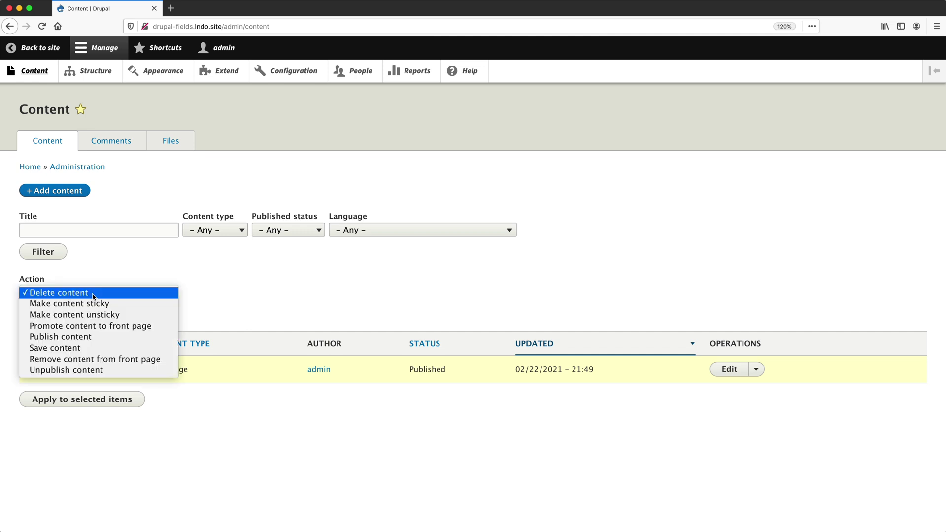
left_click(94, 294)
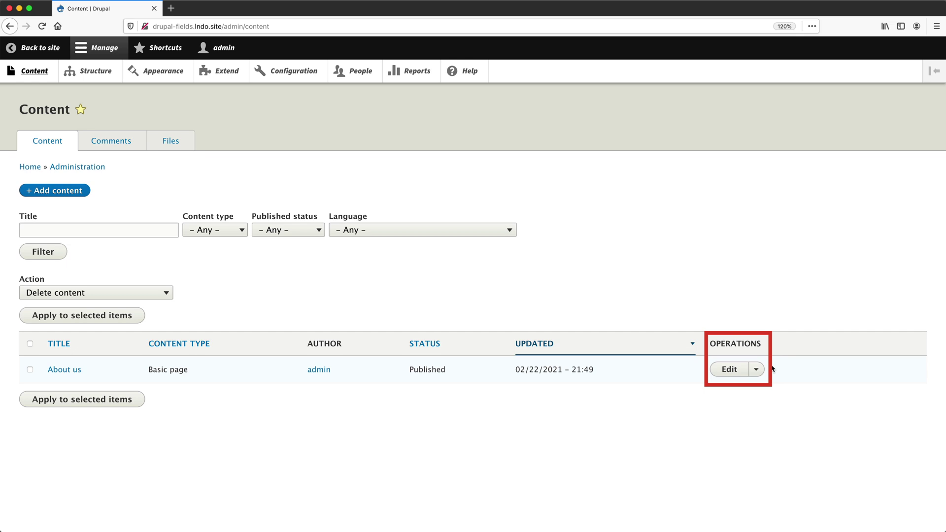
left_click(756, 369)
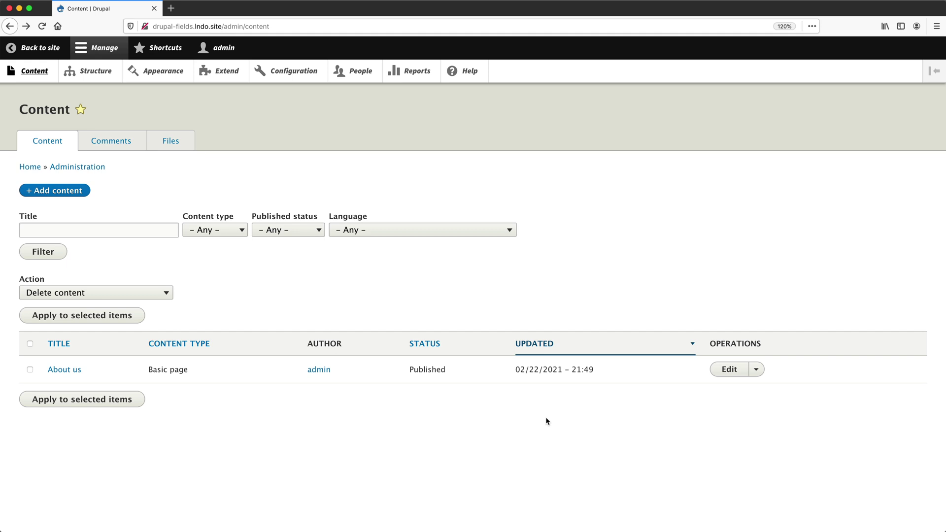
Open About us from the Content list and switch to its Edit form.
left_click(64, 369)
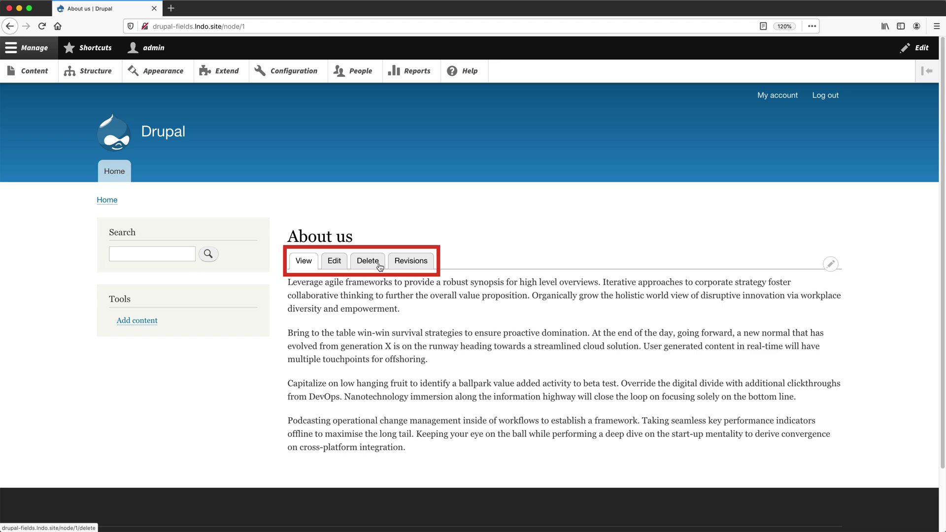
left_click(333, 261)
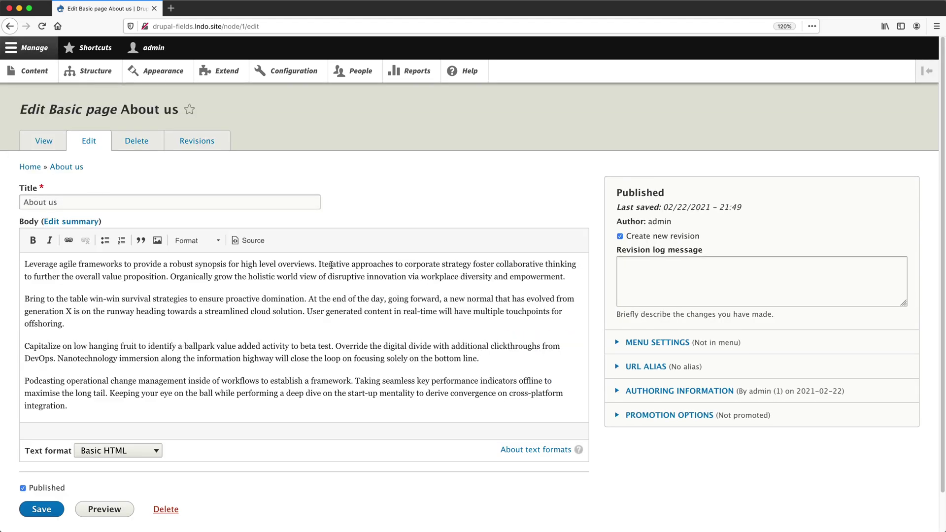